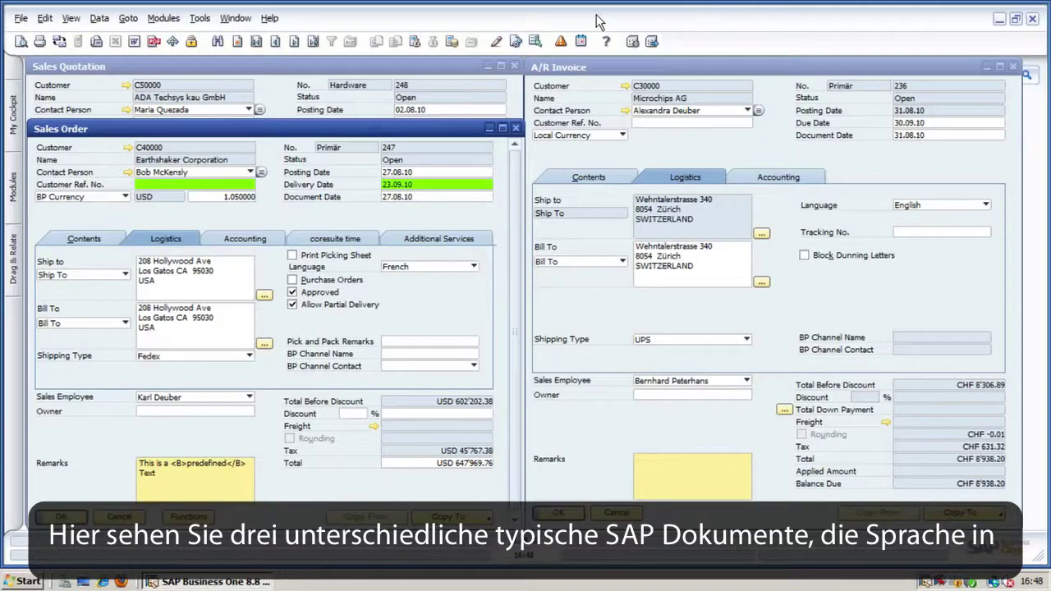
Step: Bring the Sales Quotation window in front of the A/R invoice
click(428, 68)
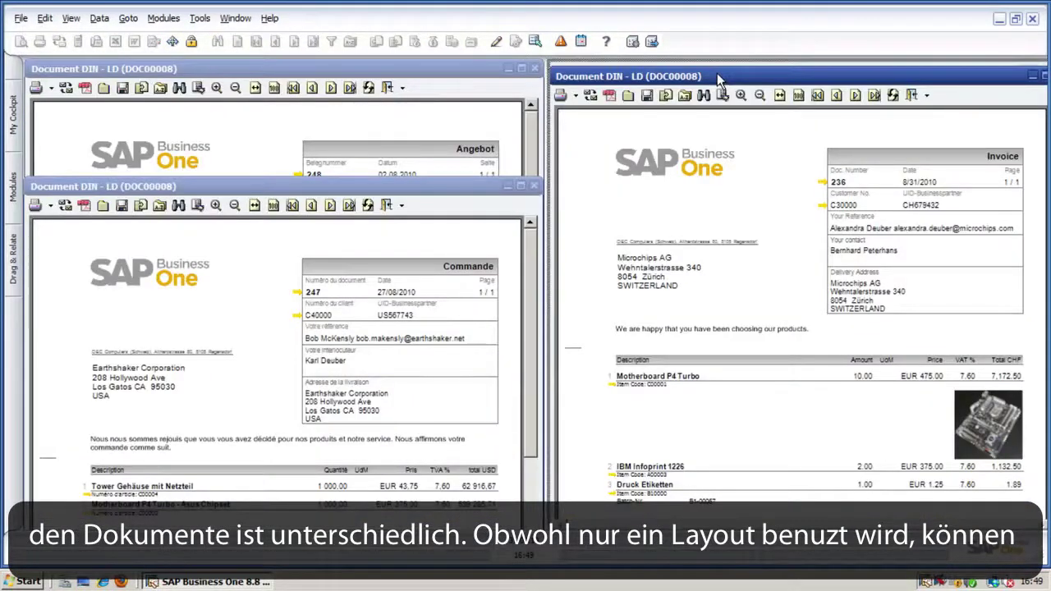
Step: Bring the English invoice preview forward to compare it with the quotation and order previews
click(717, 74)
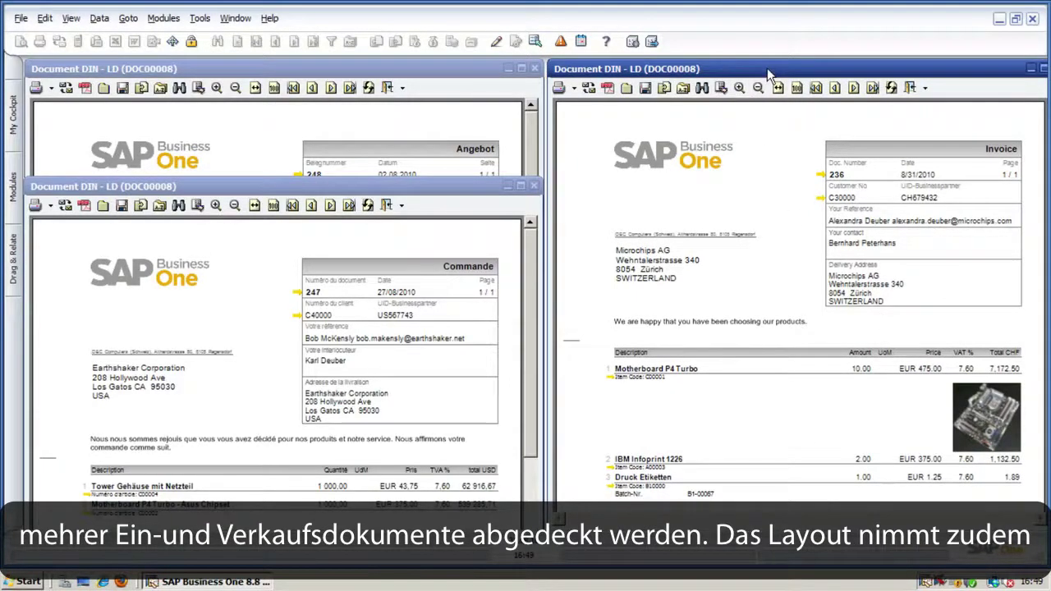
drag(767, 68, 766, 67)
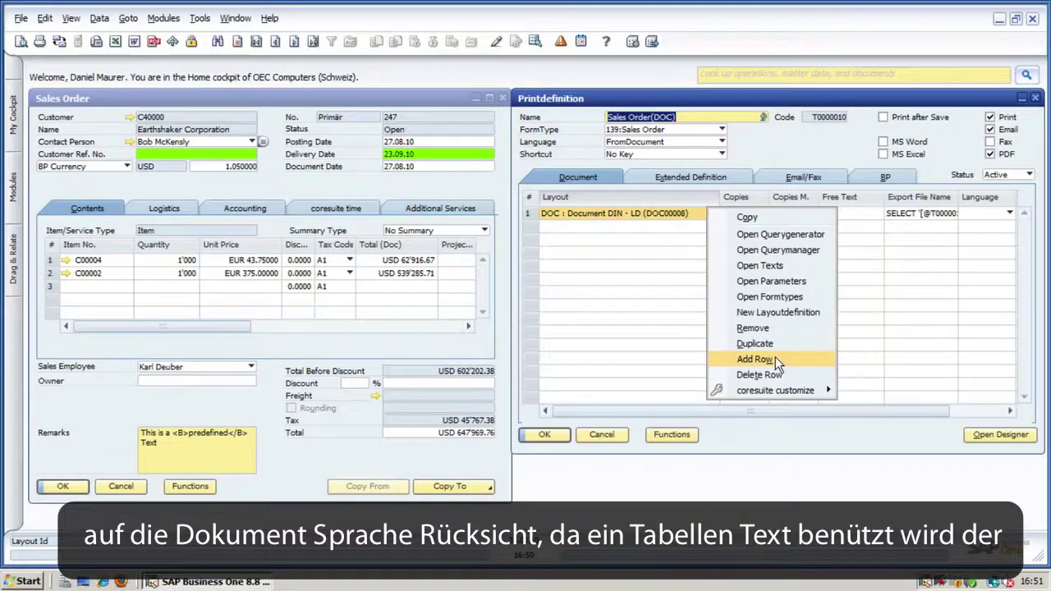
Step: Add DOC : Item Label - LD as row 2 with Copies and Copies M. 1, update, and preview
click(776, 358)
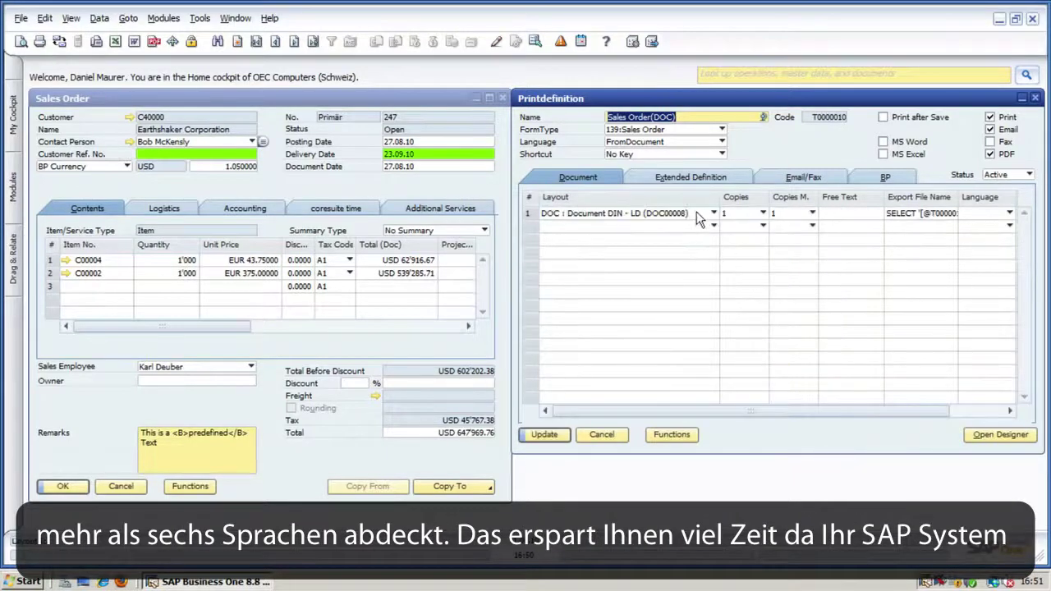
click(714, 225)
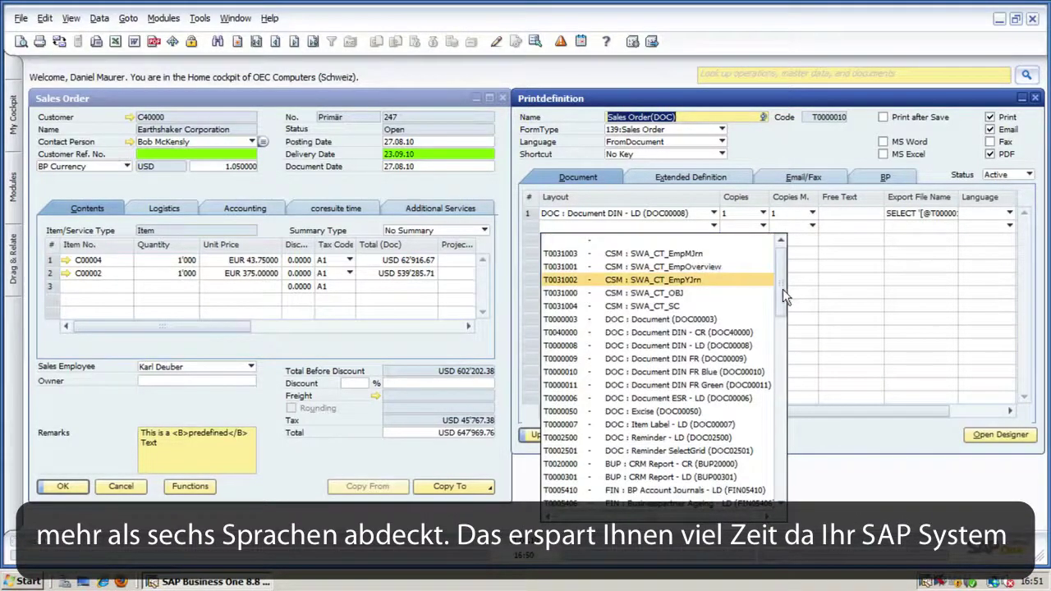
drag(783, 289, 782, 298)
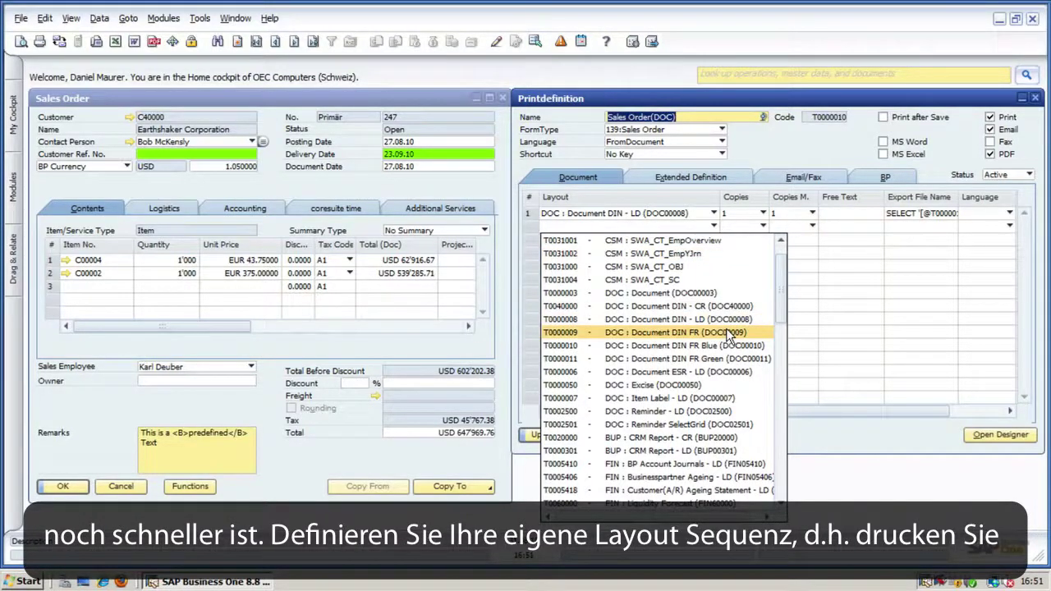
click(722, 396)
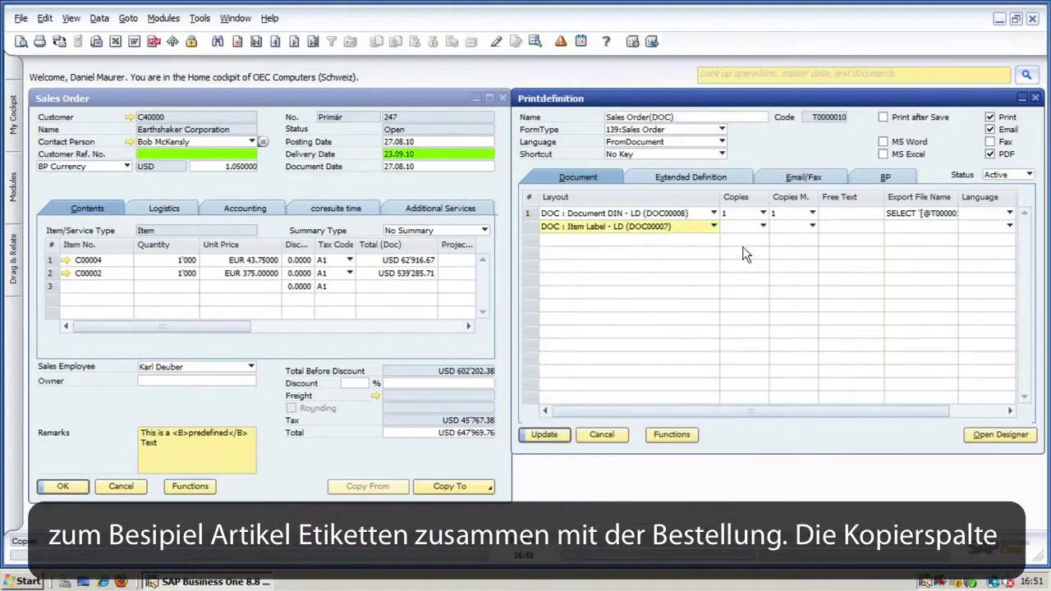
click(762, 226)
click(760, 267)
click(805, 226)
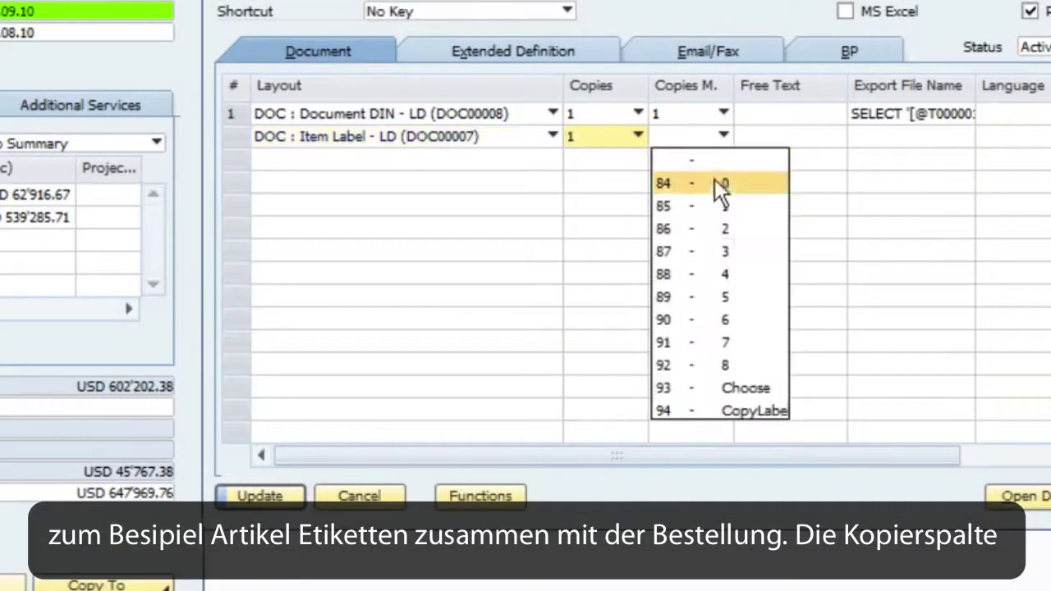
click(721, 206)
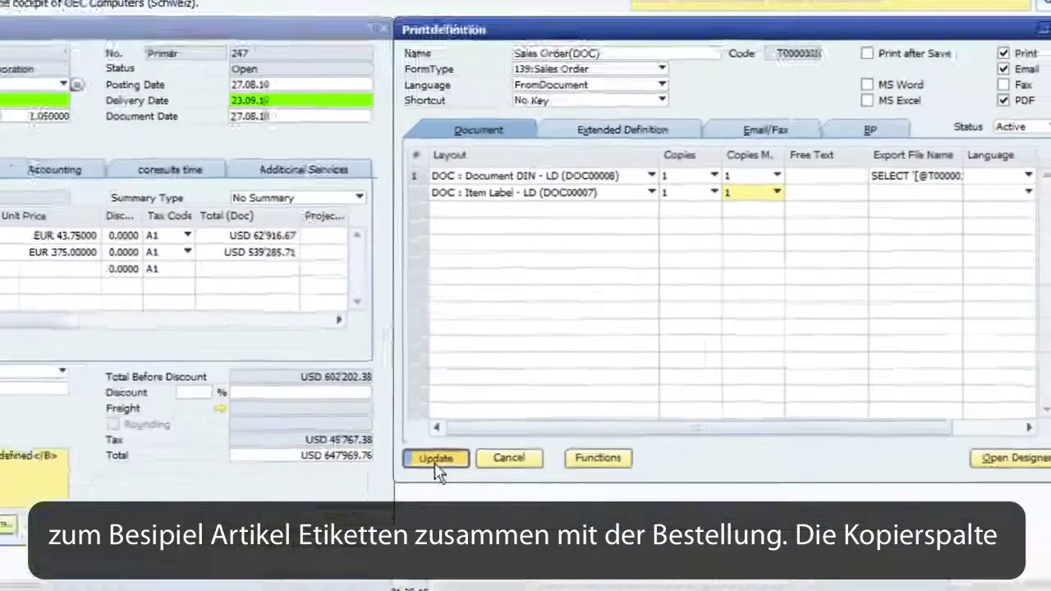
click(436, 458)
click(20, 41)
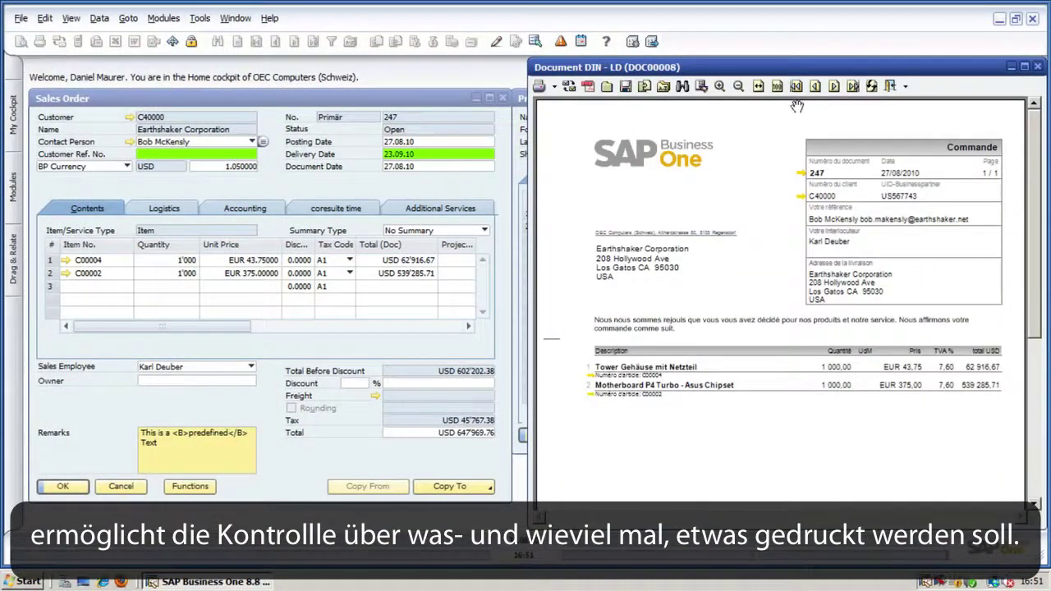
Step: Arrange the Document DIN and Item Label previews side by side, then open the Opening Remarks options
drag(784, 74, 360, 70)
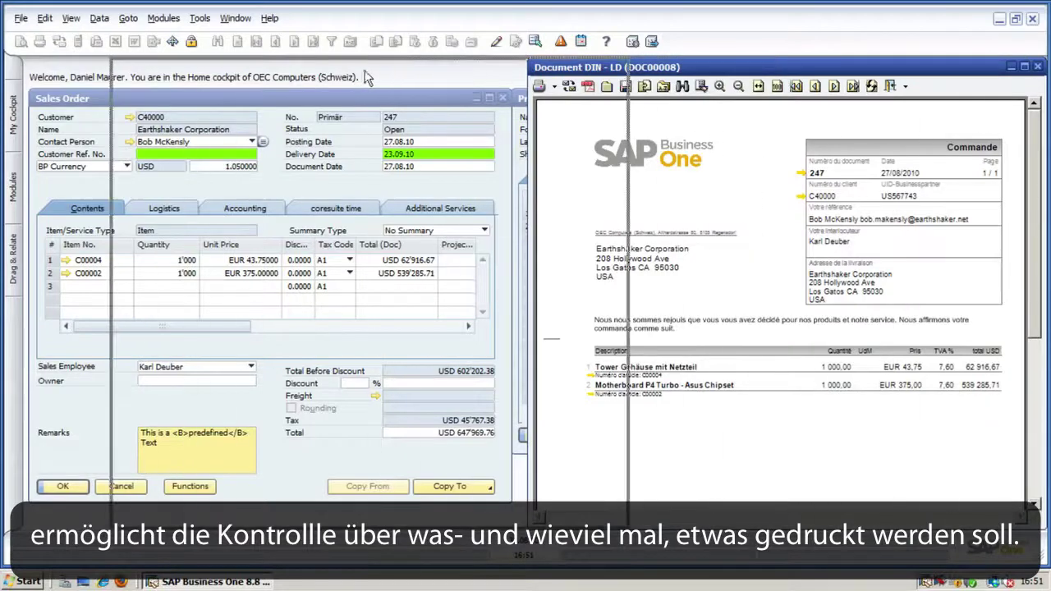
mouse_move(276, 74)
mouse_down()
mouse_move(263, 74)
mouse_move(290, 70)
mouse_up()
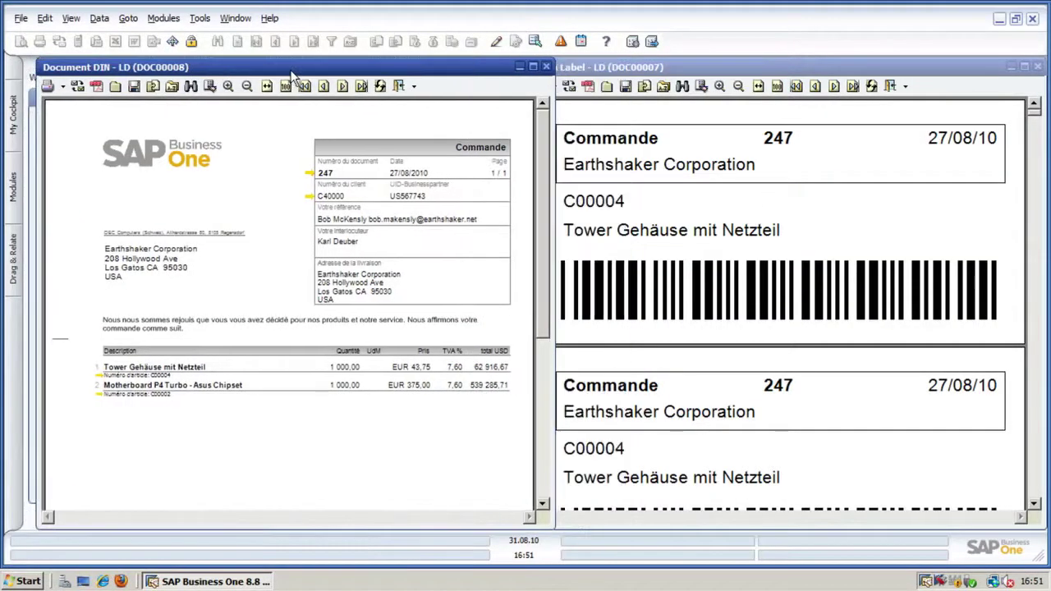
click(584, 73)
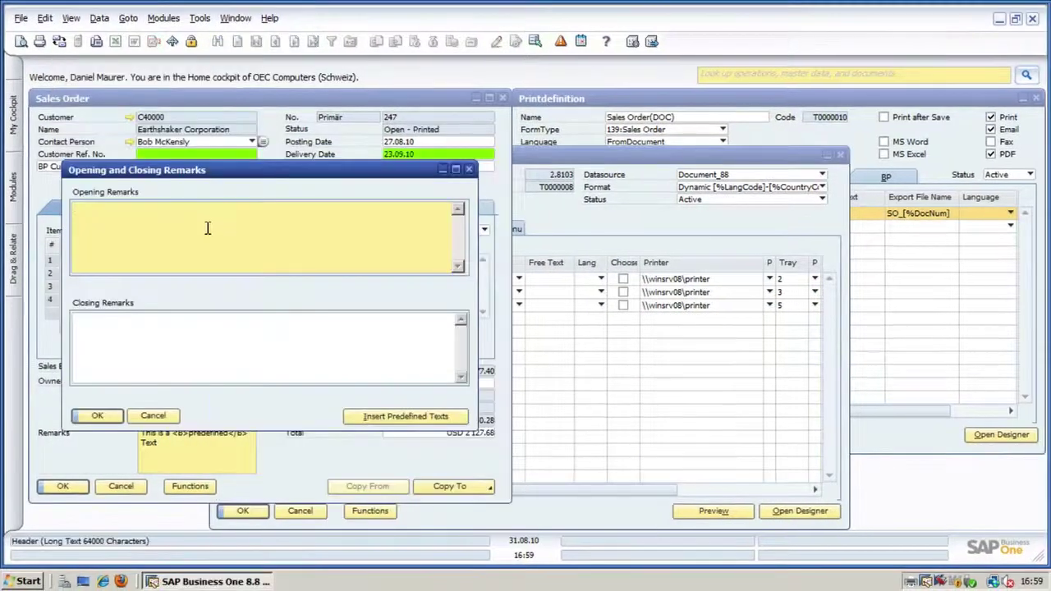
right_click(207, 229)
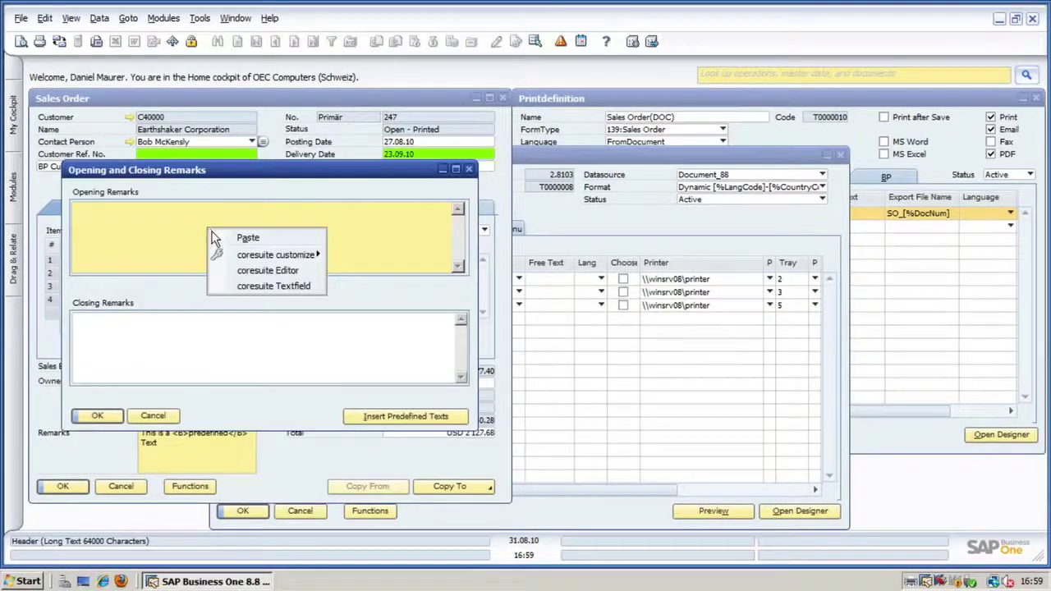
Step: Write 'Thanks for your Order' in the coresuite Editor and append the predefined Text1
click(257, 270)
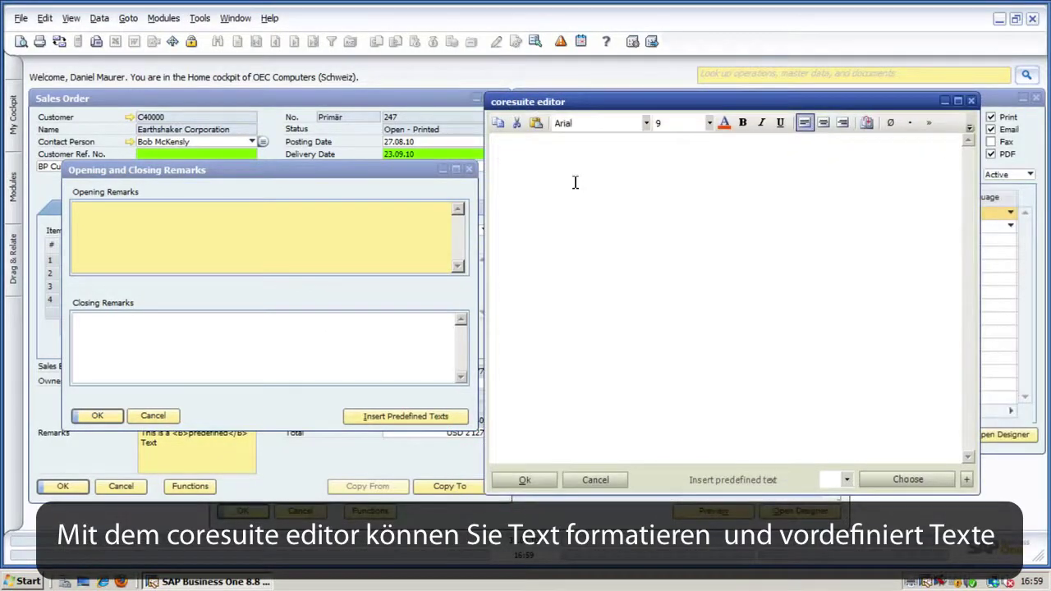
text(Thanks for)
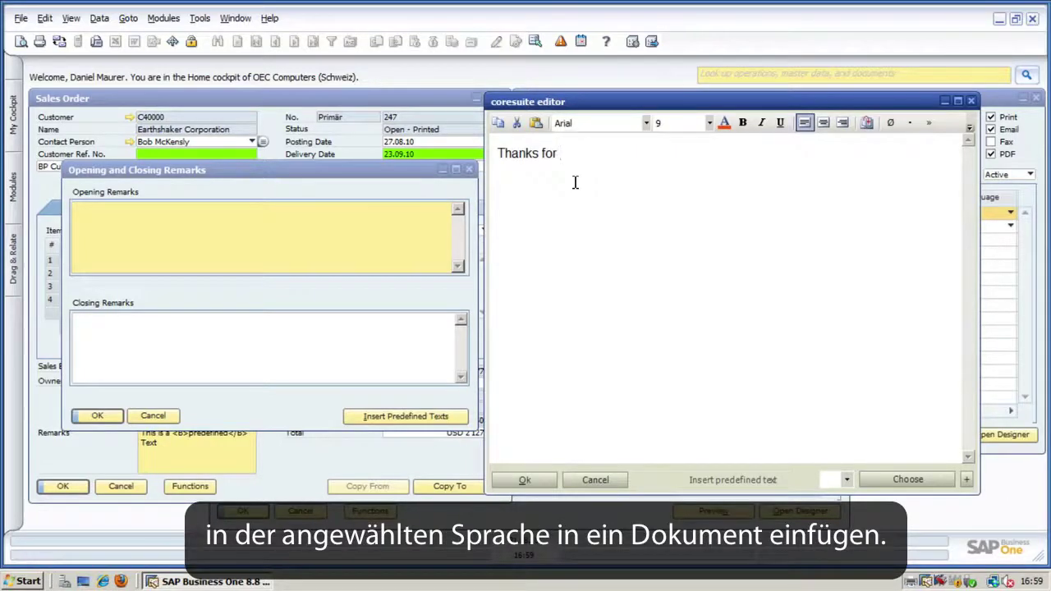
text( your Order)
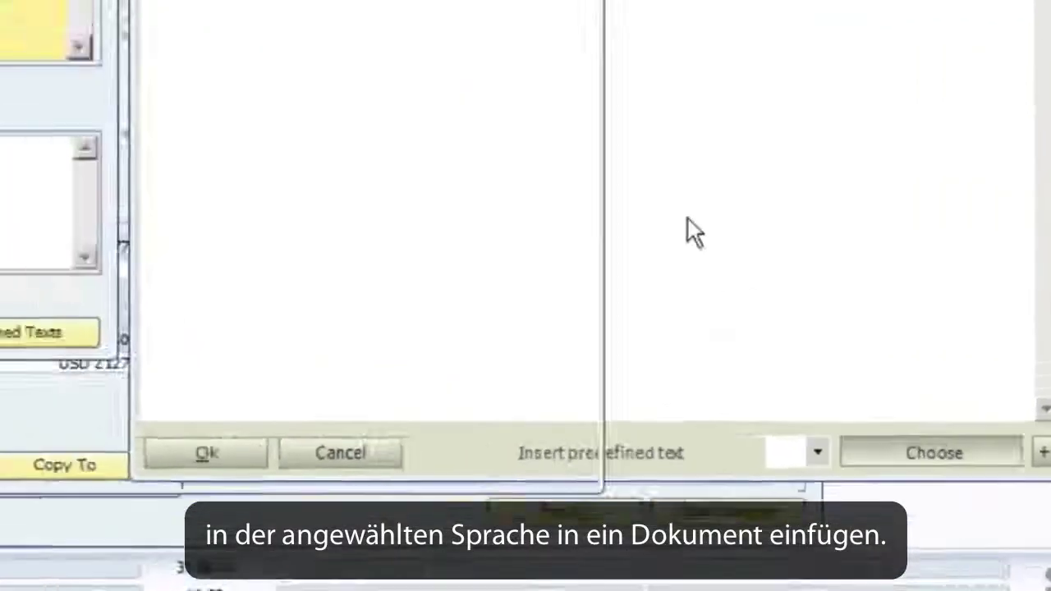
click(933, 452)
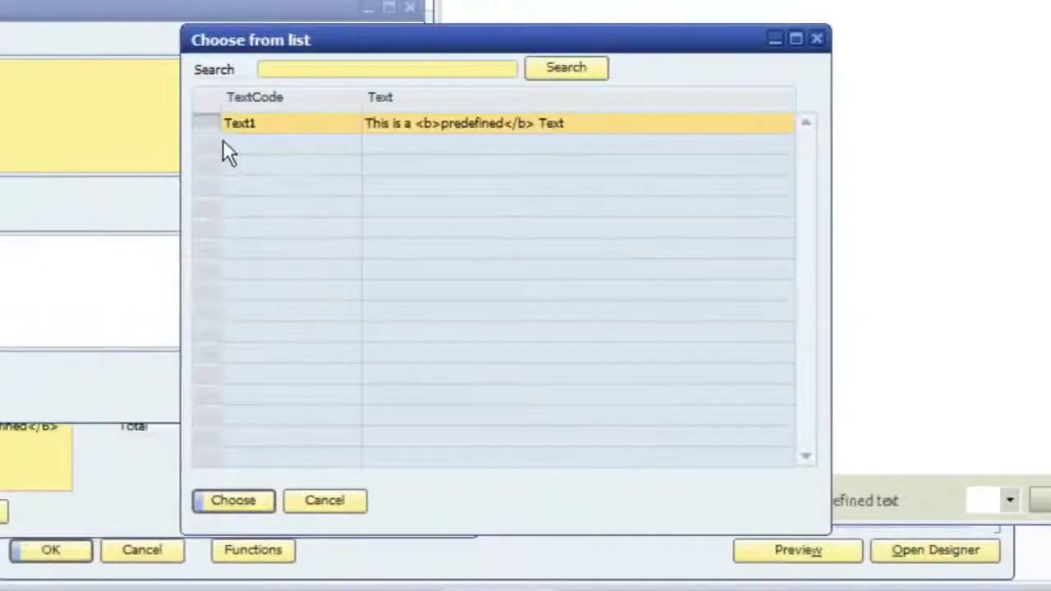
key(Return)
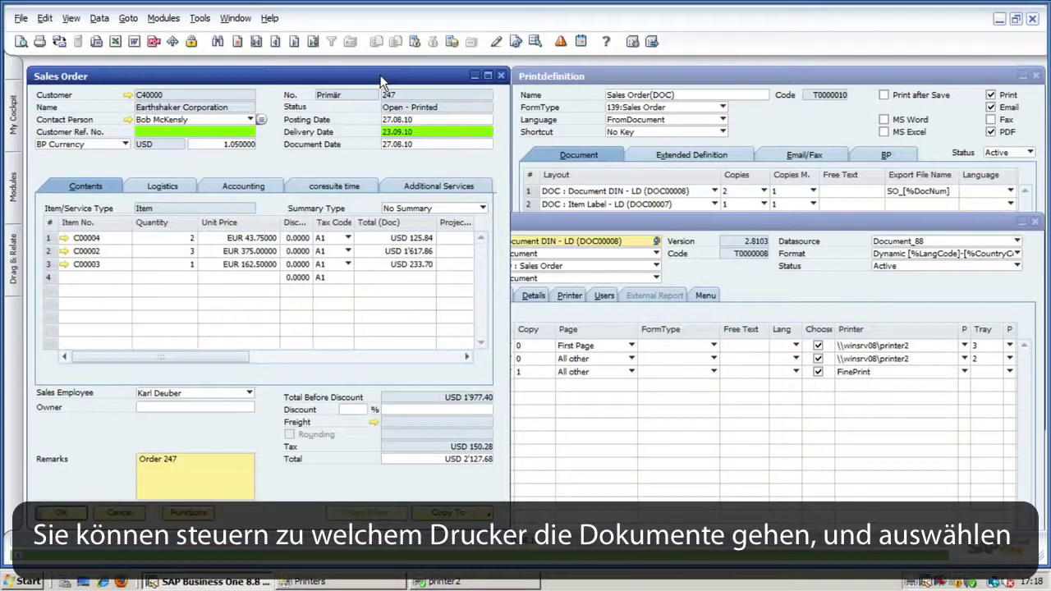
Step: Print page 1 of order 247's first copy on printer2 from Tray 1
click(39, 41)
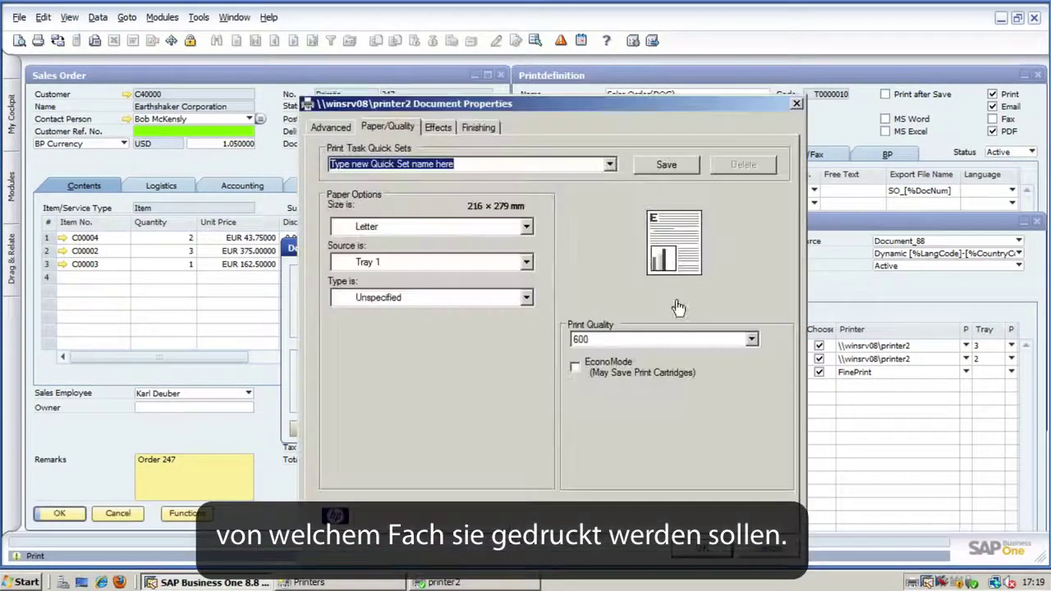
click(710, 286)
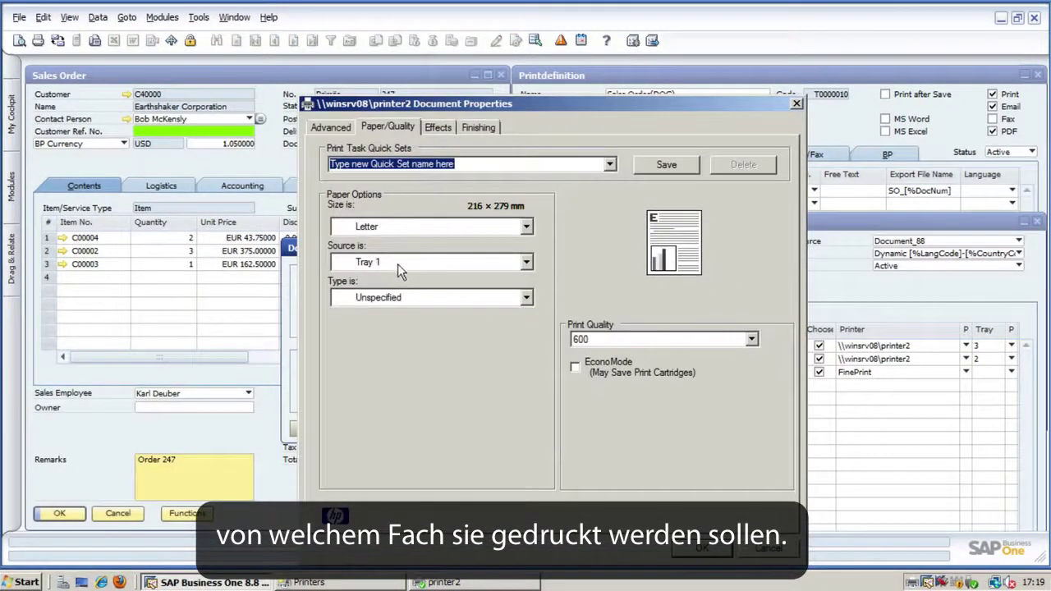
click(703, 548)
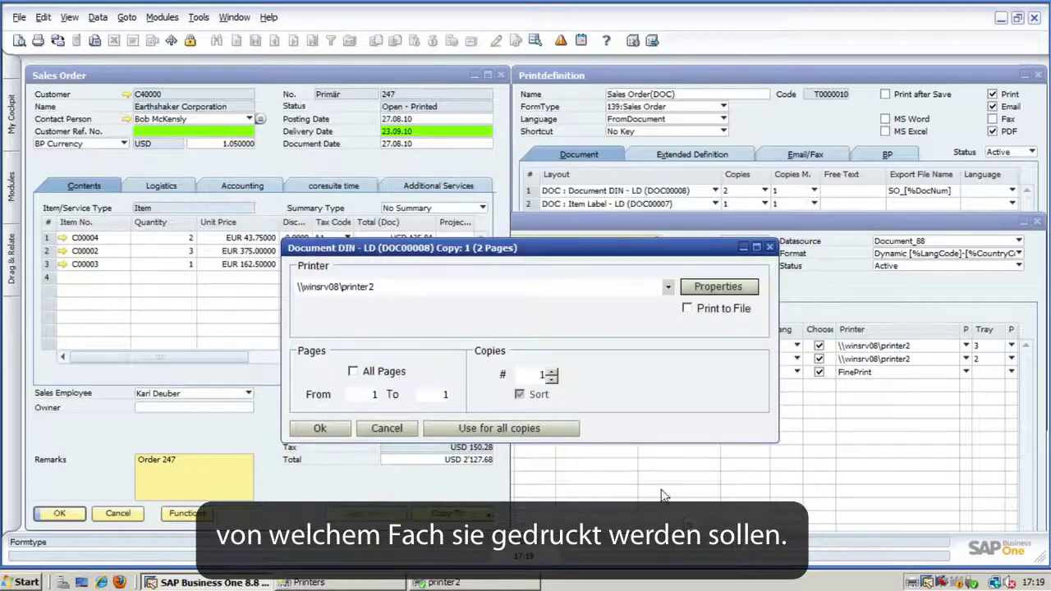
click(335, 428)
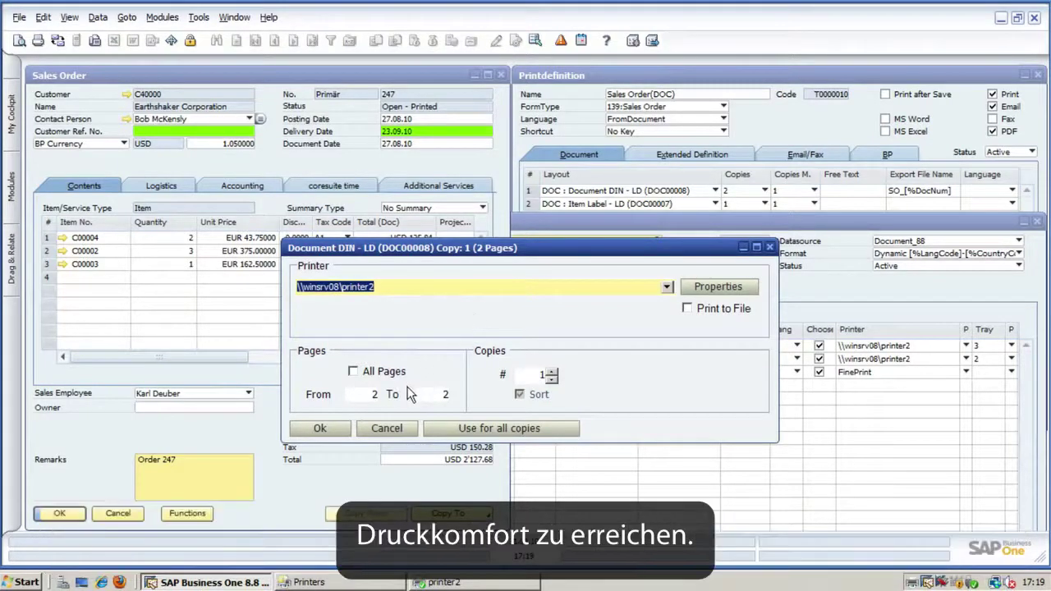
Step: Print page 2 via Manual Feed in Tray 1, copy 2 on FinePrint, and cancel the item labels
click(723, 287)
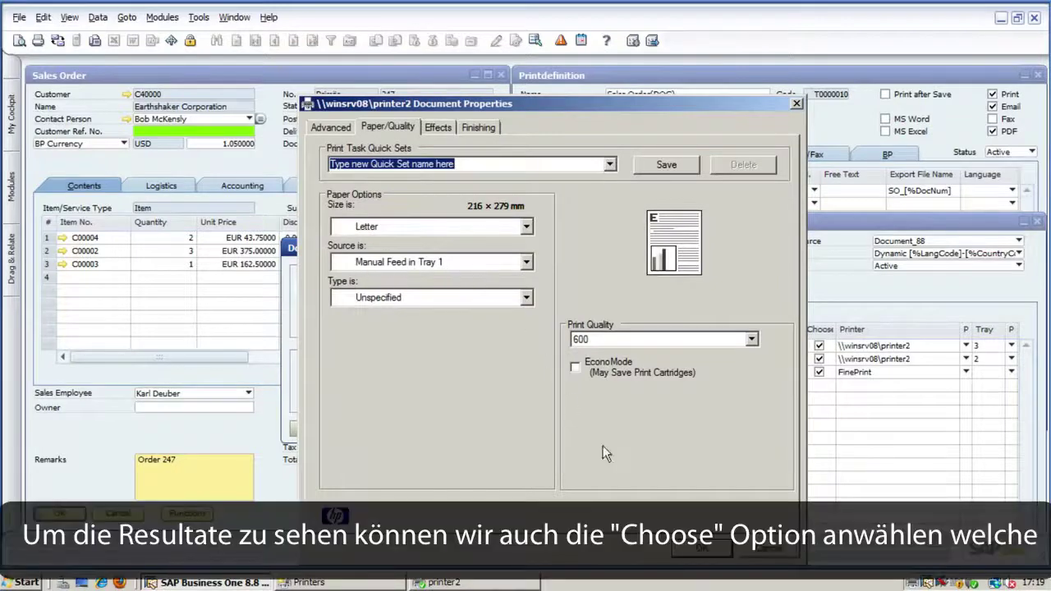
click(700, 548)
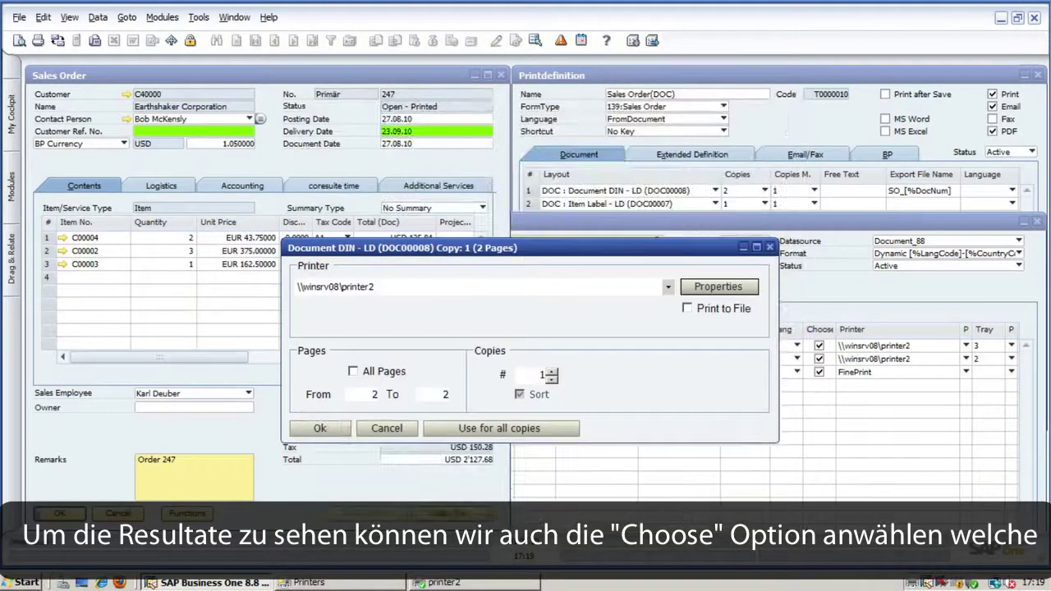
click(322, 428)
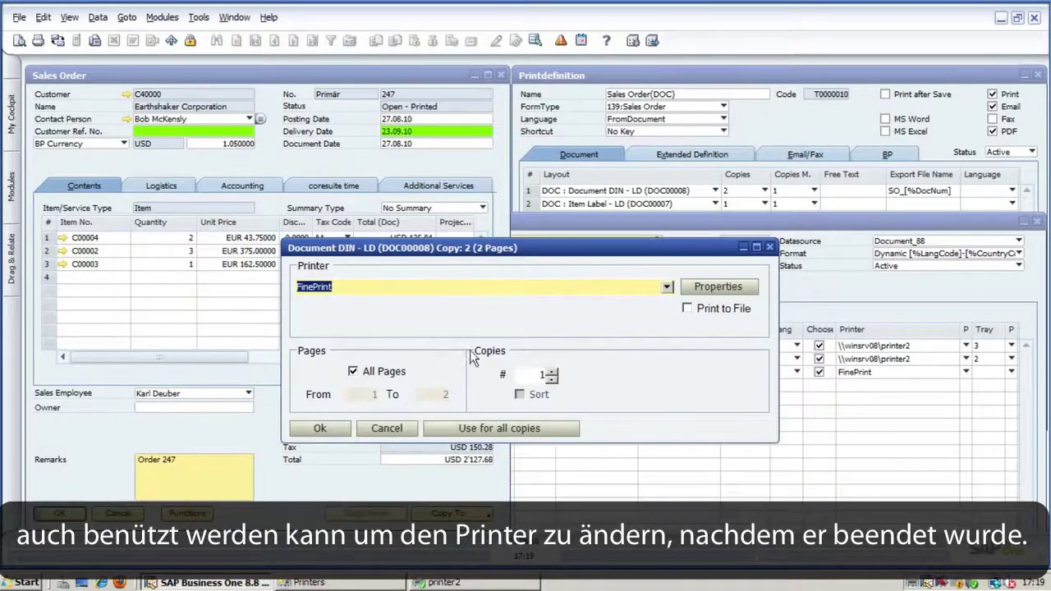
click(332, 426)
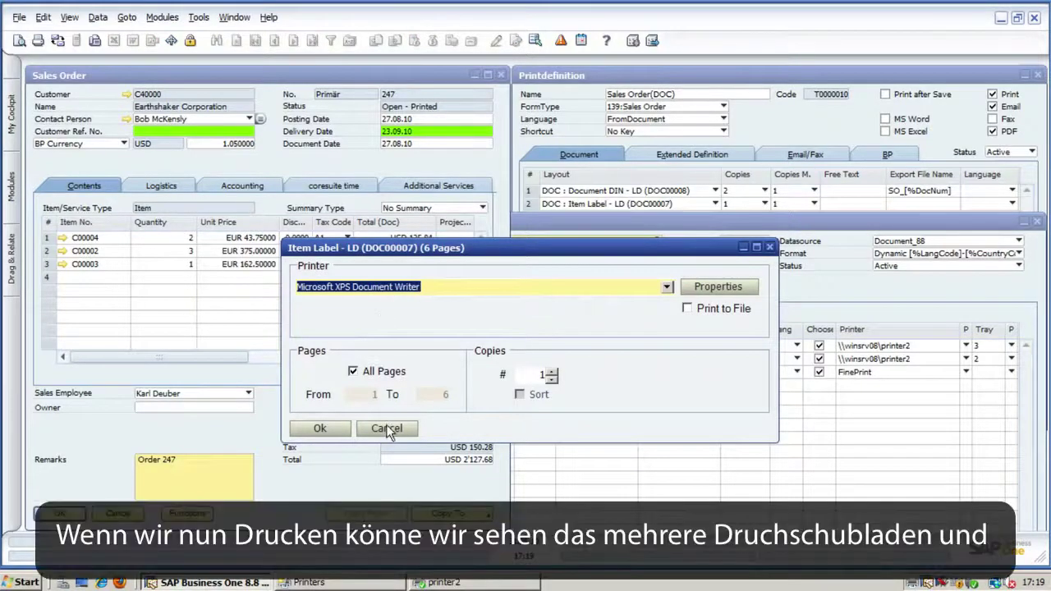
click(387, 428)
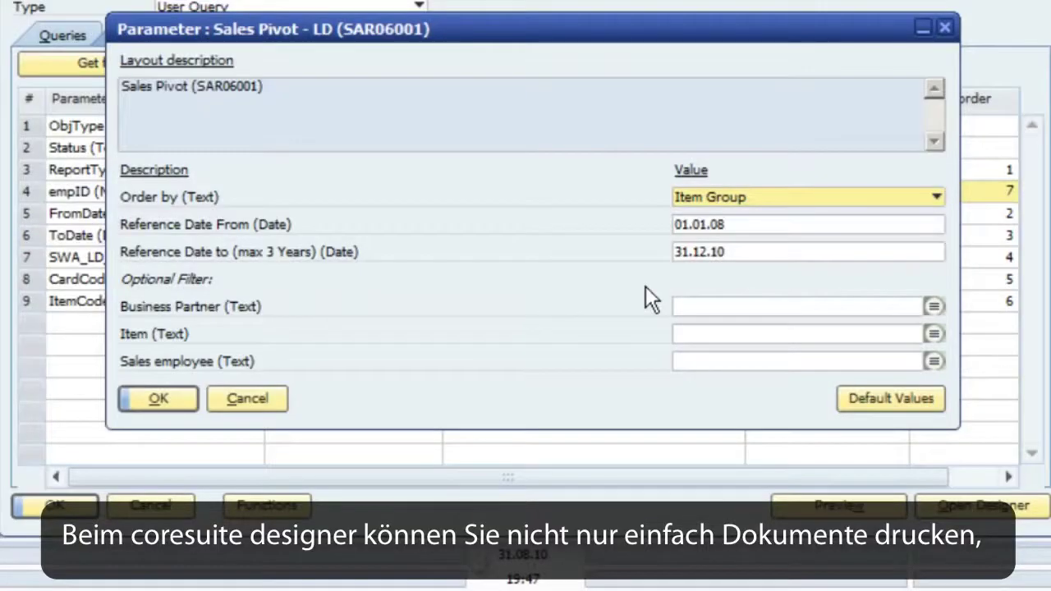
Step: Keep Sales Pivot ordered by Item Group and select the first three rows in Select Documents
click(701, 197)
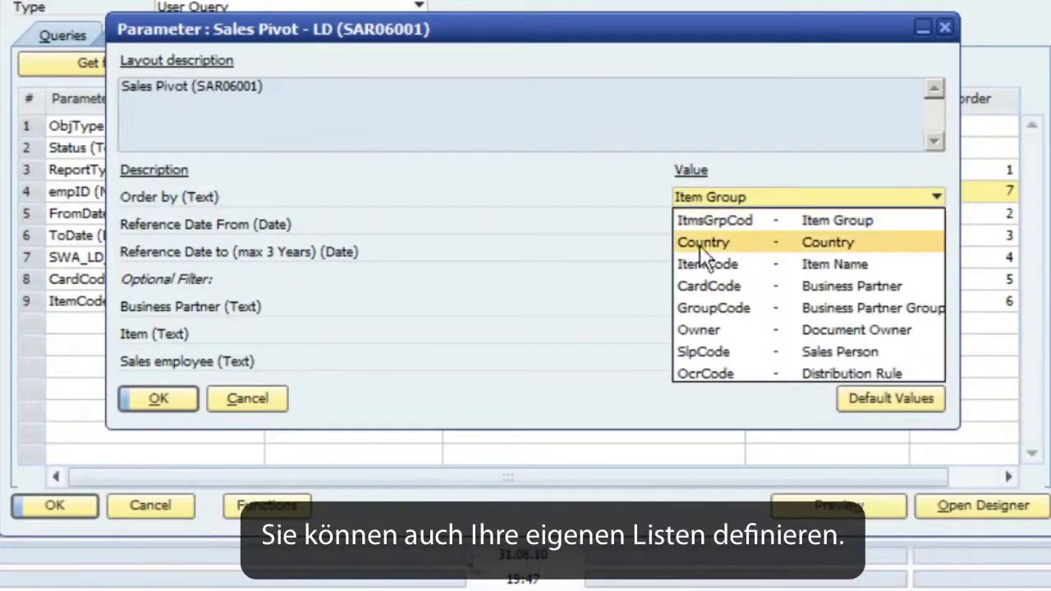
click(642, 356)
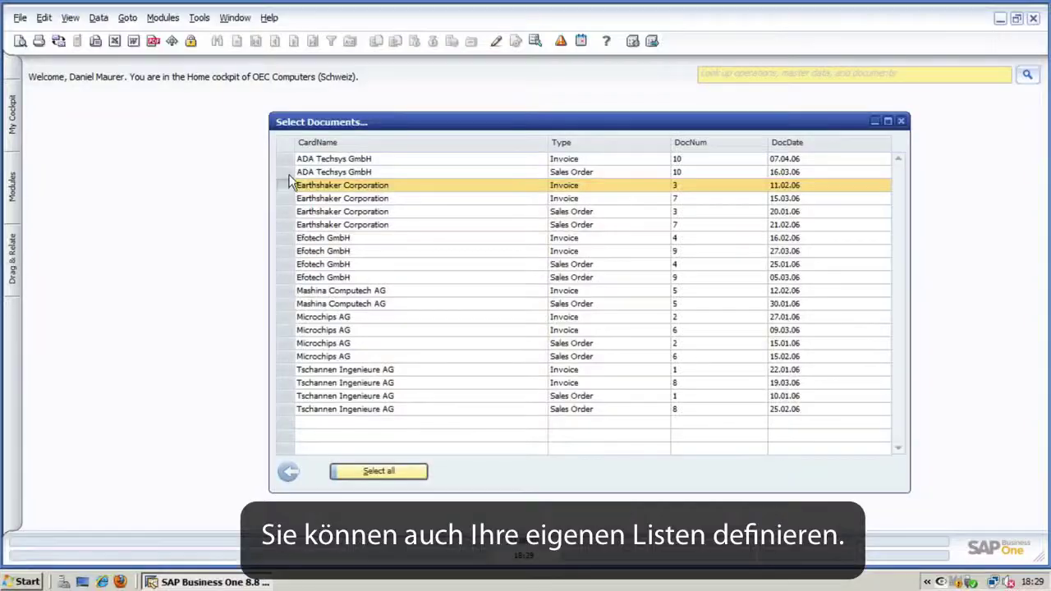
ctrl+click(285, 171)
ctrl+click(286, 158)
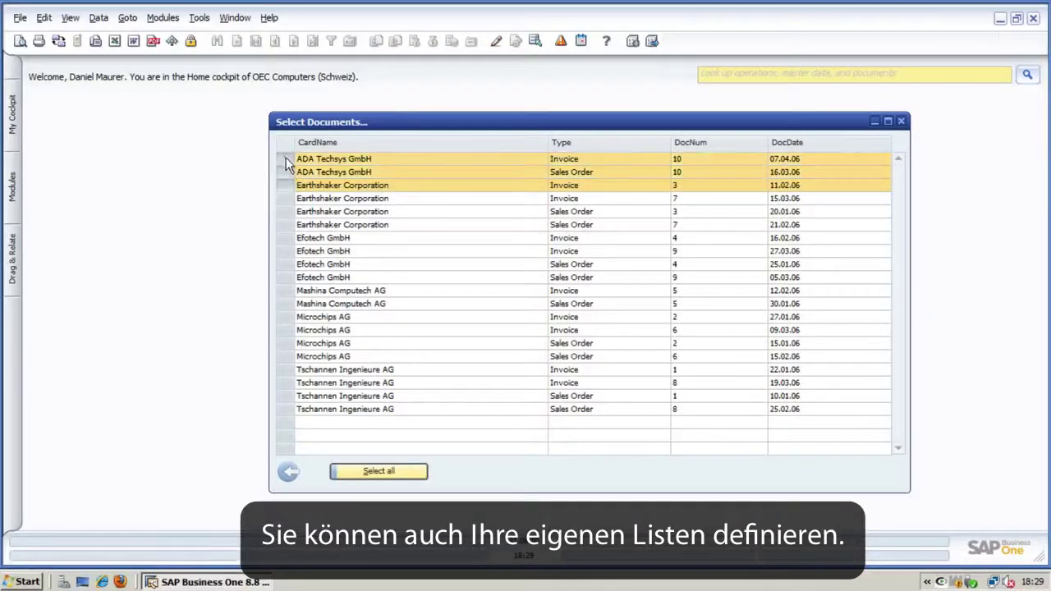
Step: Preview the selected documents, create emails with their PDFs, and move the Invoice 3 email aside
click(23, 41)
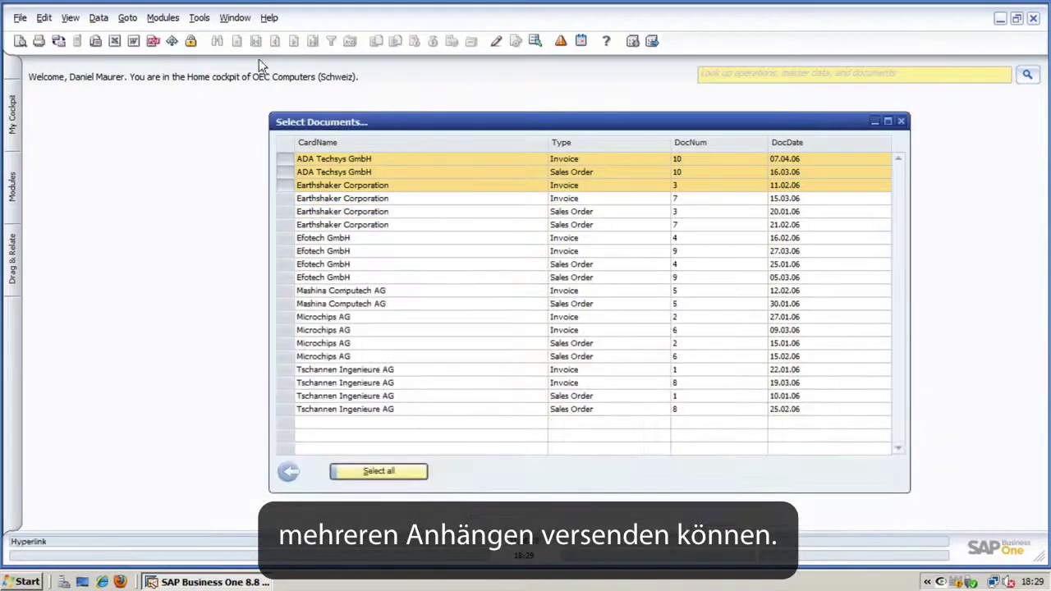
click(57, 44)
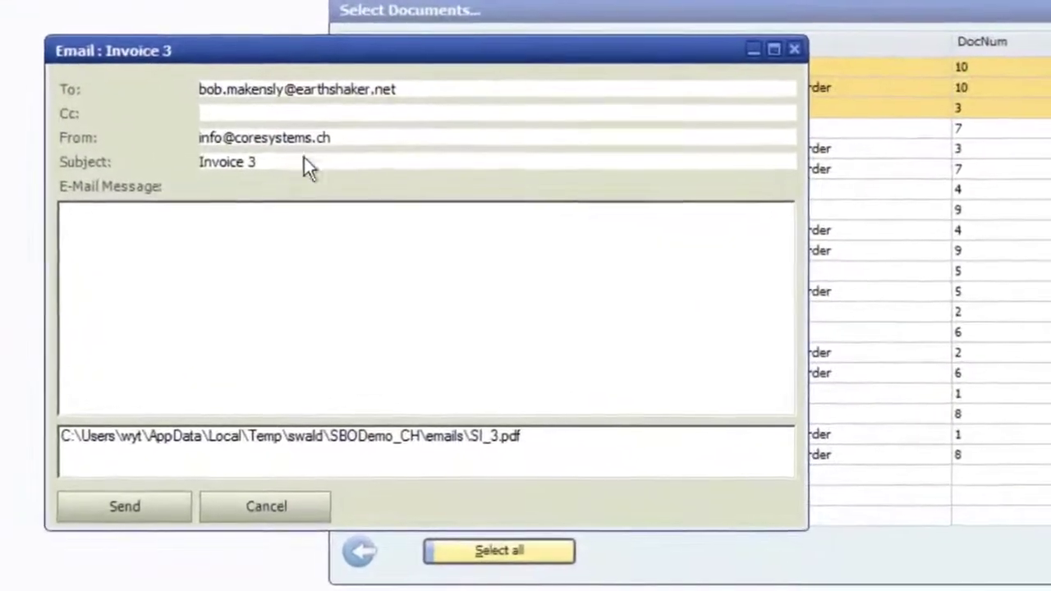
drag(301, 72, 620, 115)
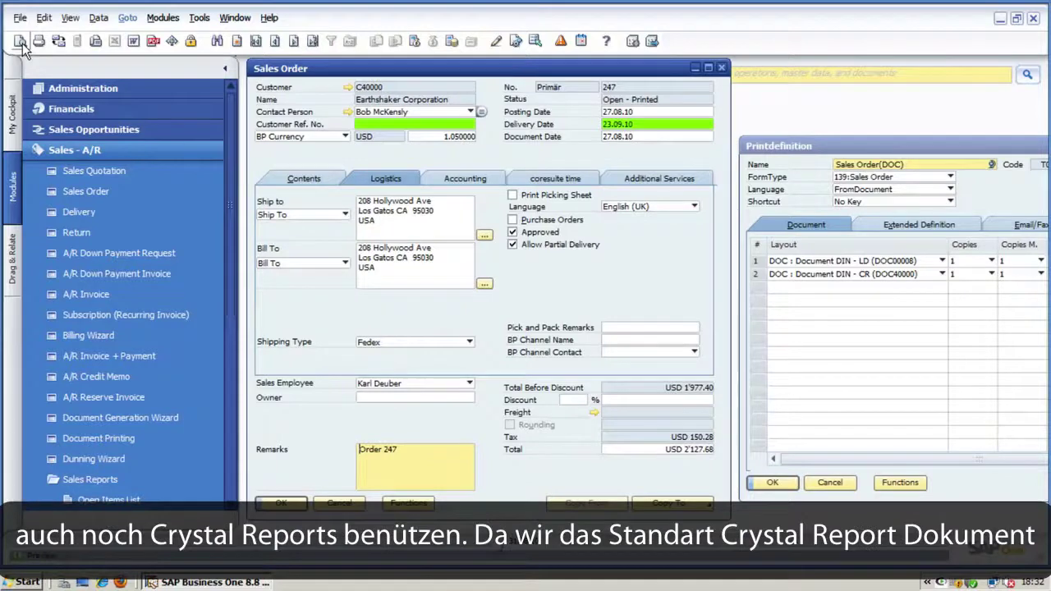
Step: Preview order 247 in the CR and LD layouts, then open the DOC00008 layout definition
click(22, 43)
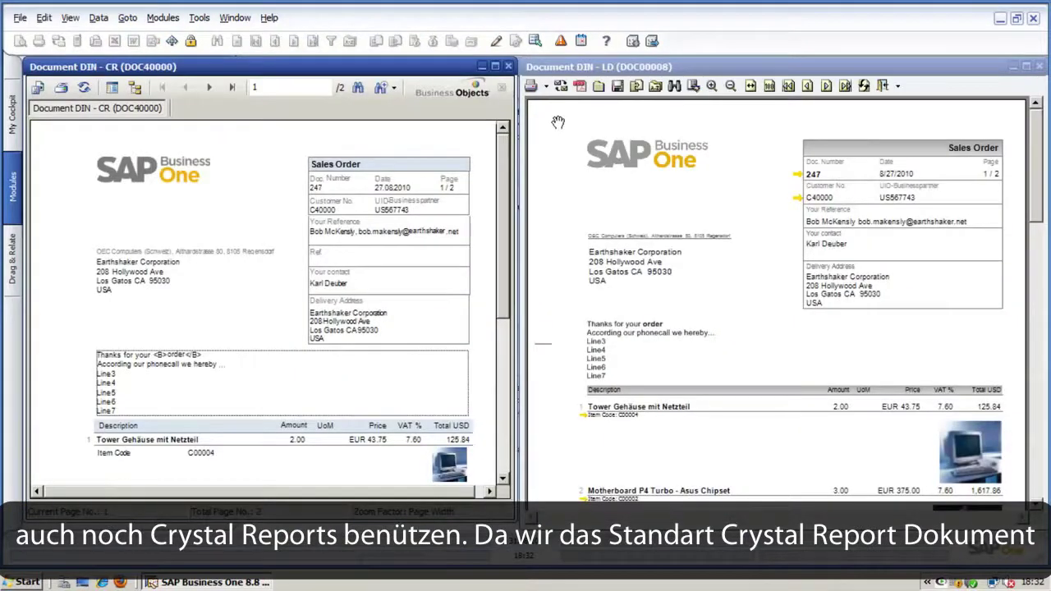
click(497, 43)
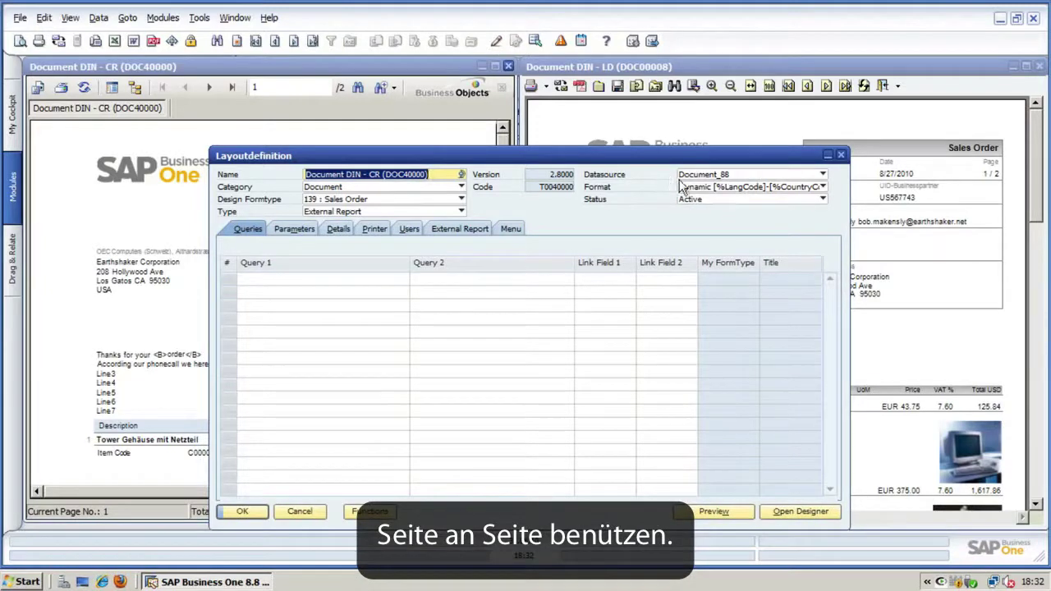
click(601, 67)
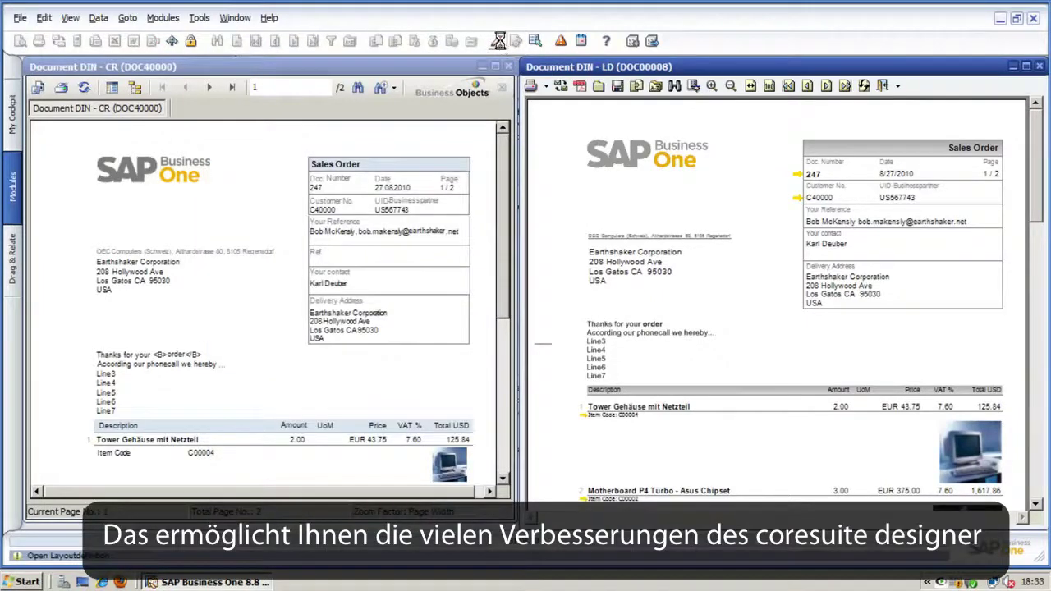
click(497, 41)
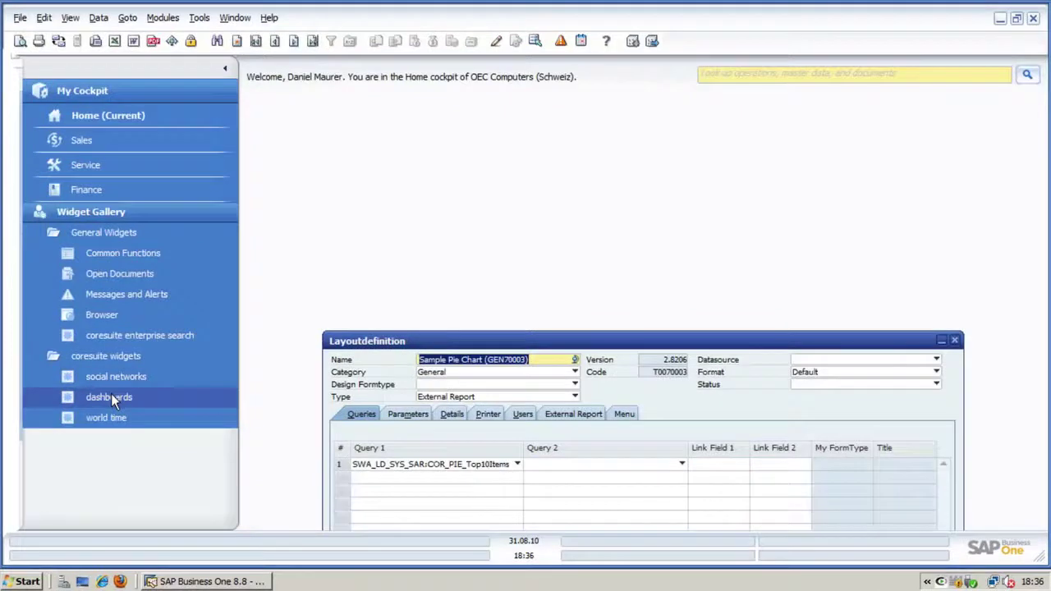
Step: Add the coresuite dashboards widget from the Widget Gallery to My Cockpit and show its options
drag(111, 395, 414, 141)
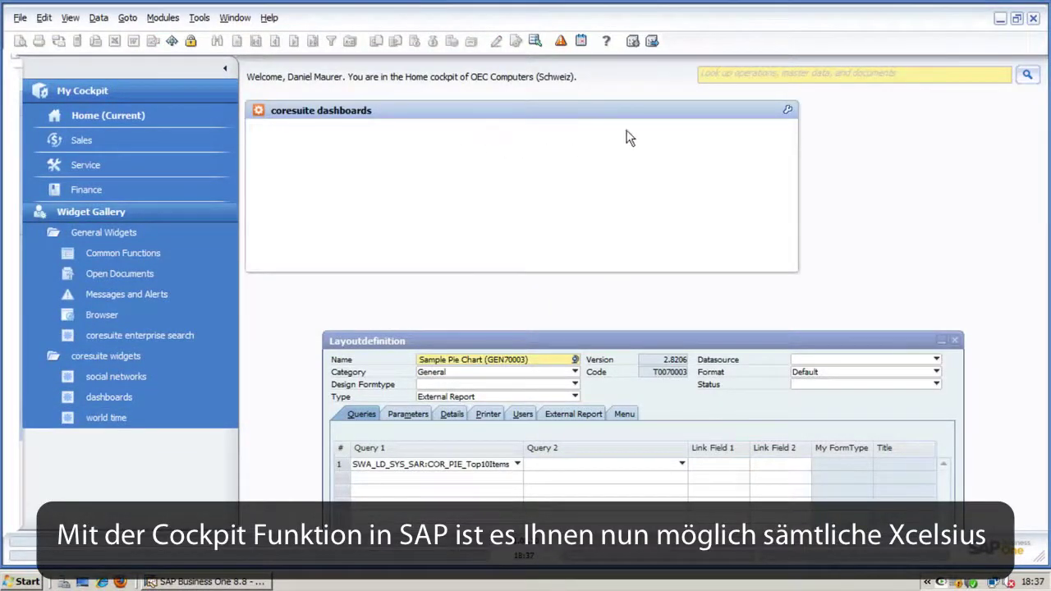
click(787, 110)
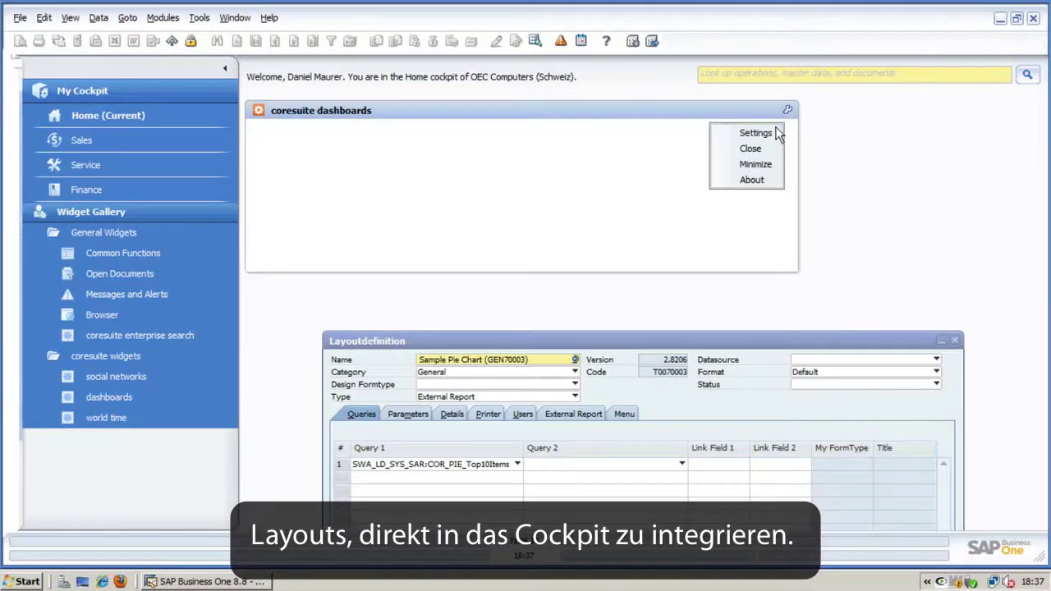